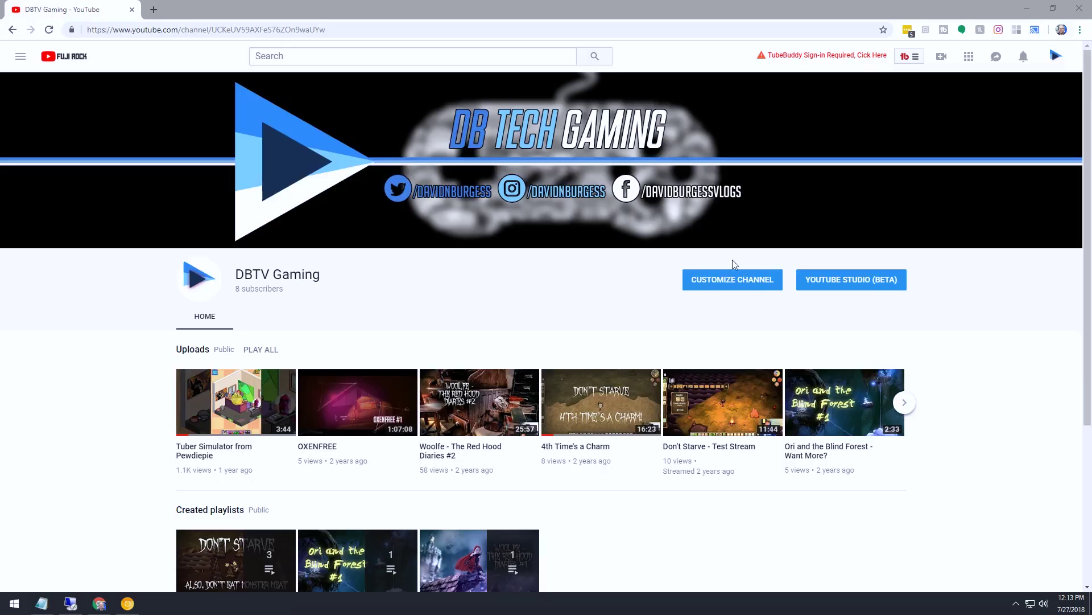
Switch the DBTV Gaming channel to its classic customization view via Customize Channel
click(719, 292)
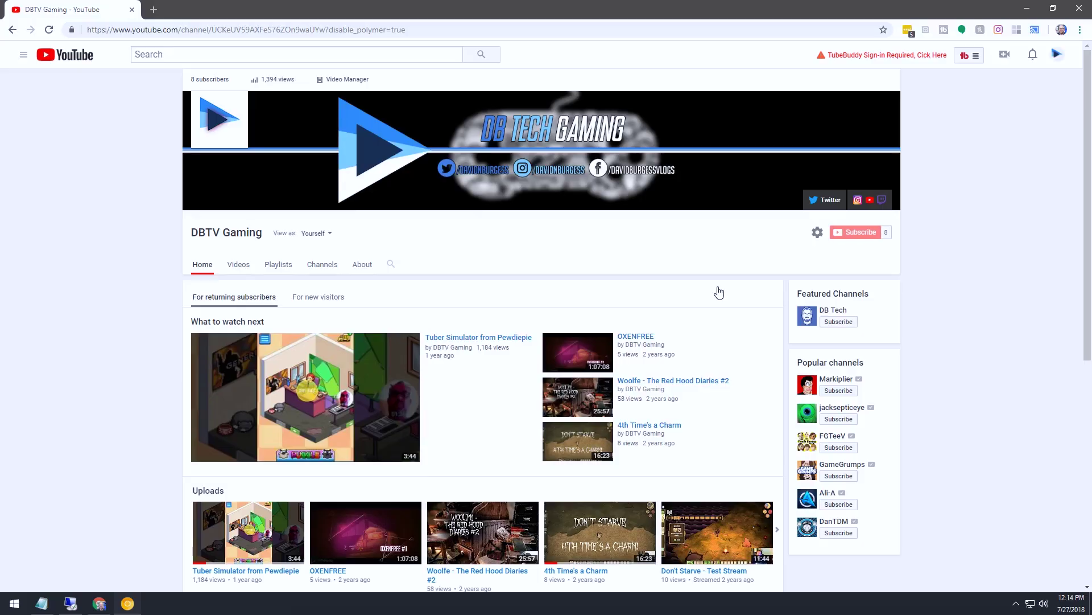
Switch off 'Customize the layout of your channel' in channel settings and review the plain page
click(819, 234)
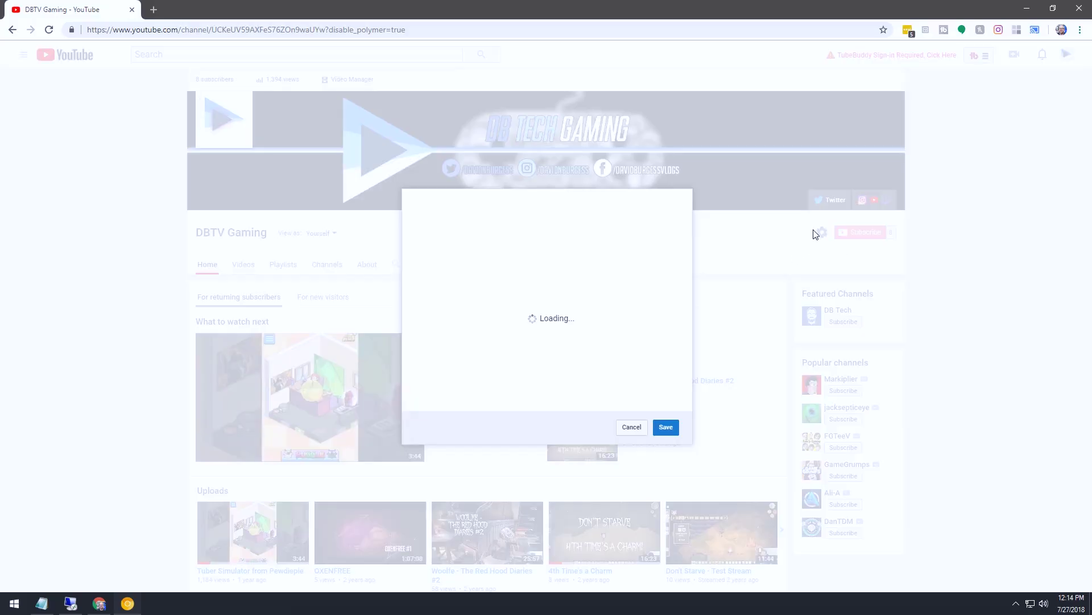
click(654, 291)
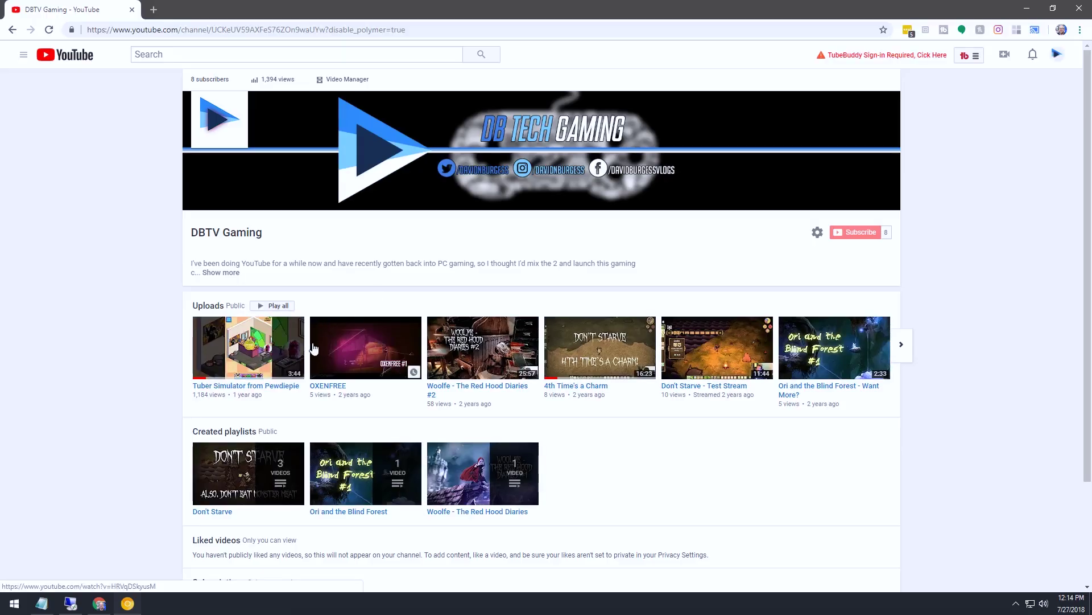
scroll(382, 287, down, 3)
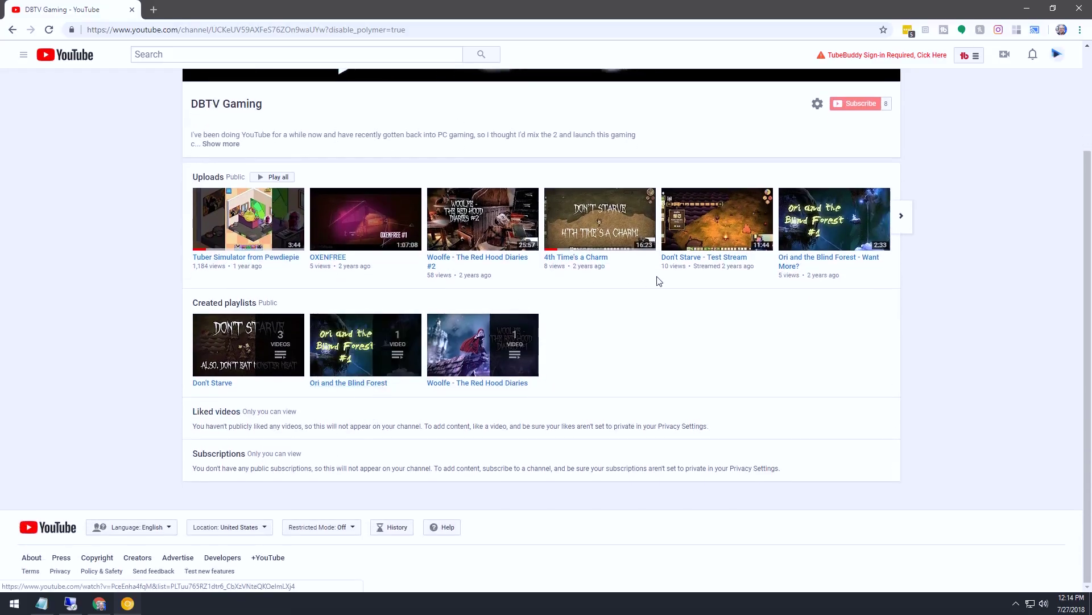
scroll(659, 285, up, 3)
Re-enable 'Customize the layout of your channel' in channel settings and save
click(820, 233)
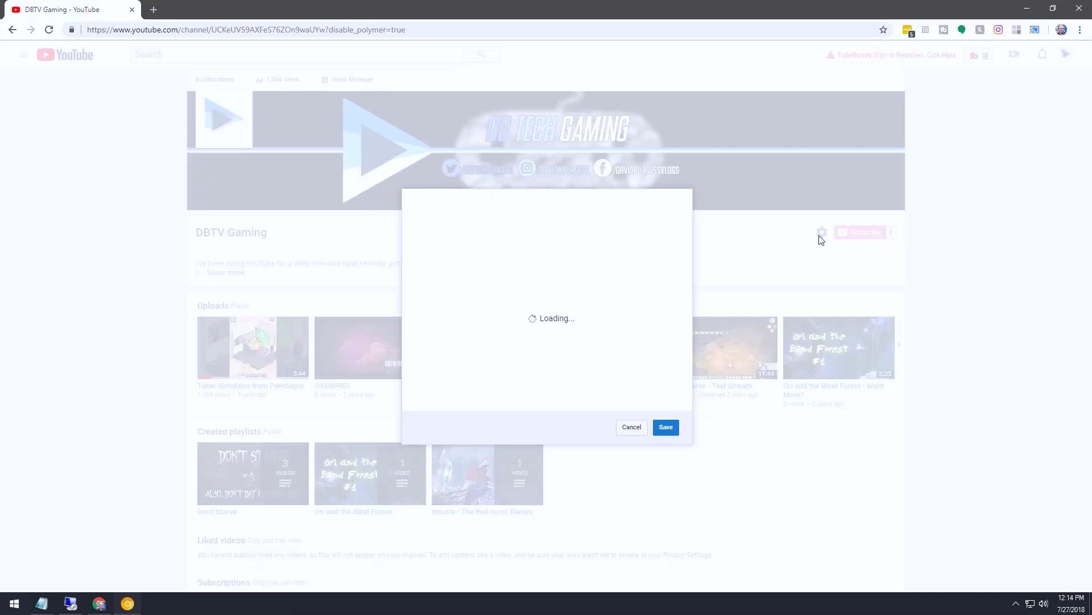
click(663, 339)
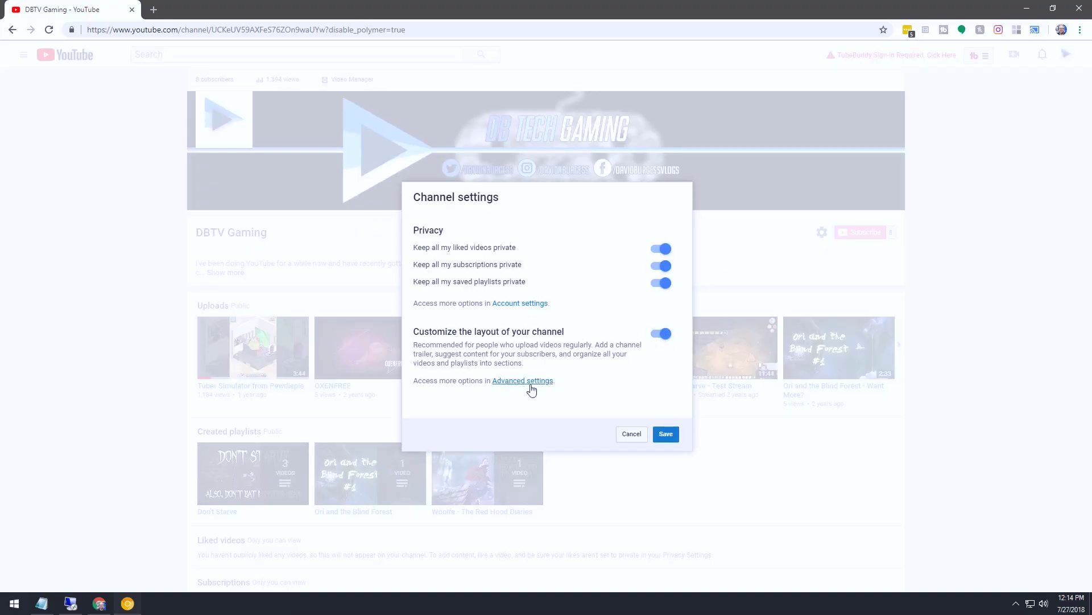
click(664, 439)
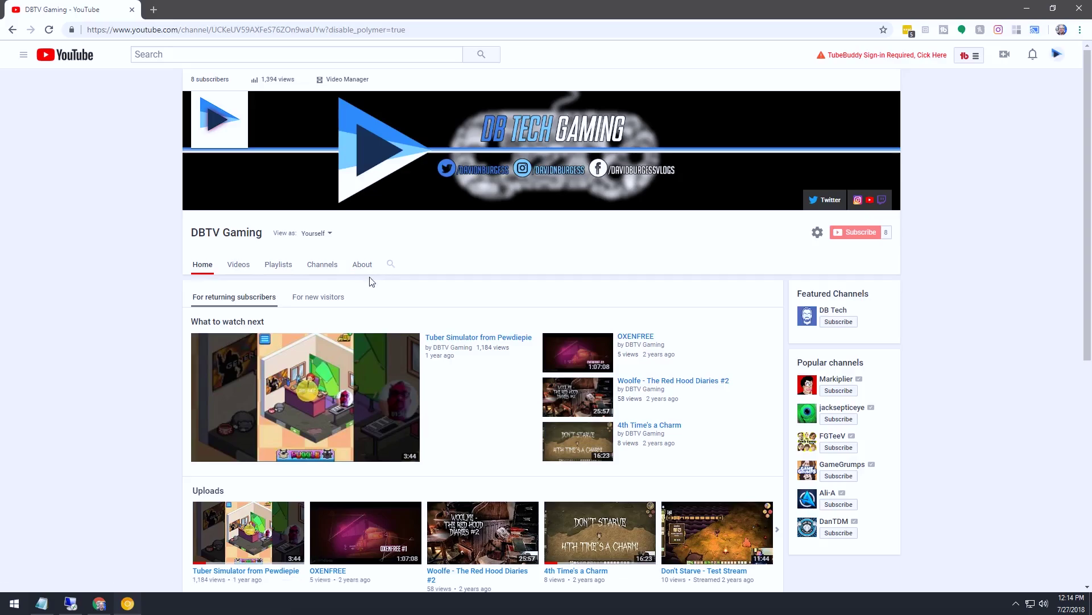
Turn on 'Show discussion tab', with new comments not displayed until approved
click(817, 232)
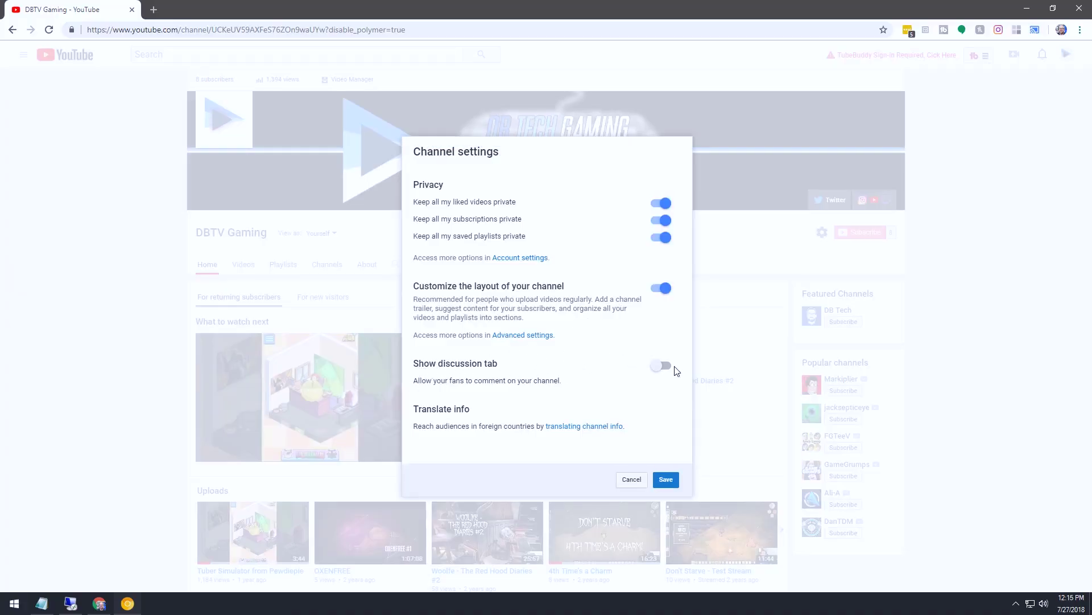
click(670, 371)
click(512, 389)
click(476, 388)
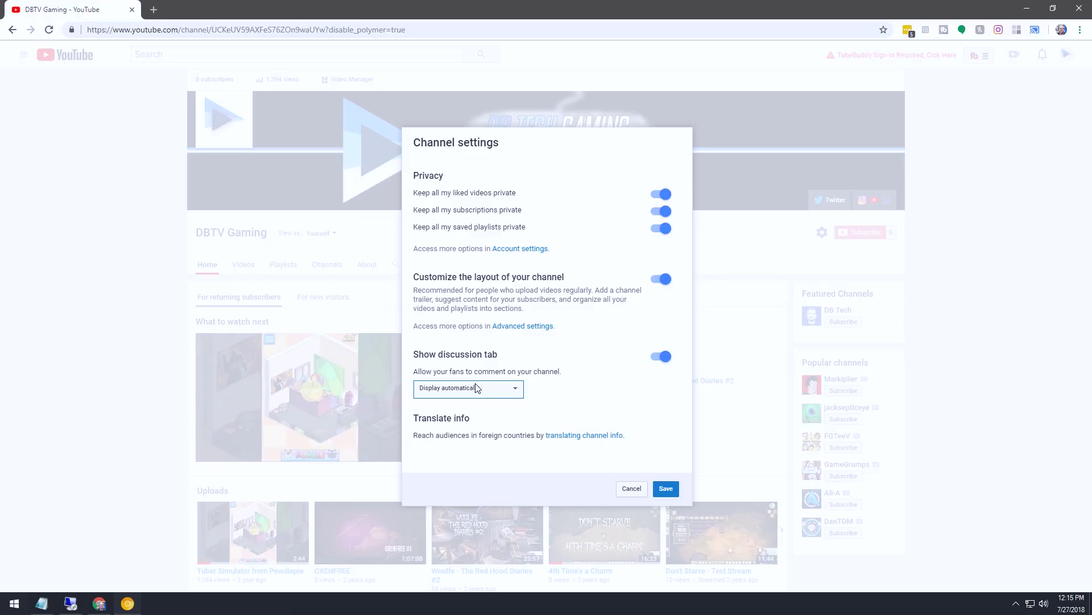
click(477, 389)
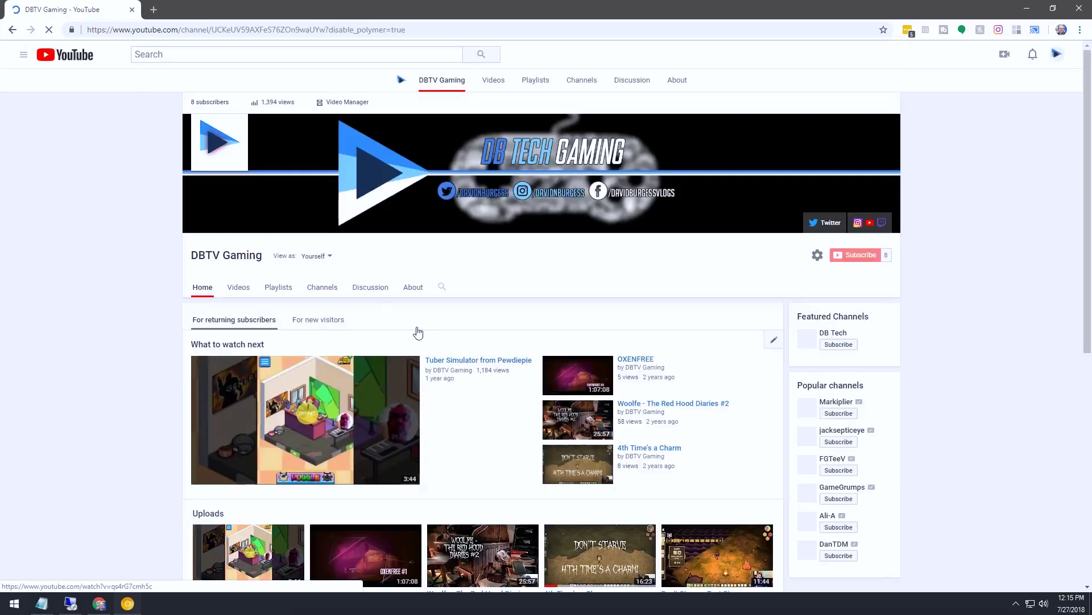
Check the new Discussion page, then start editing the What to watch next section on Home
click(371, 287)
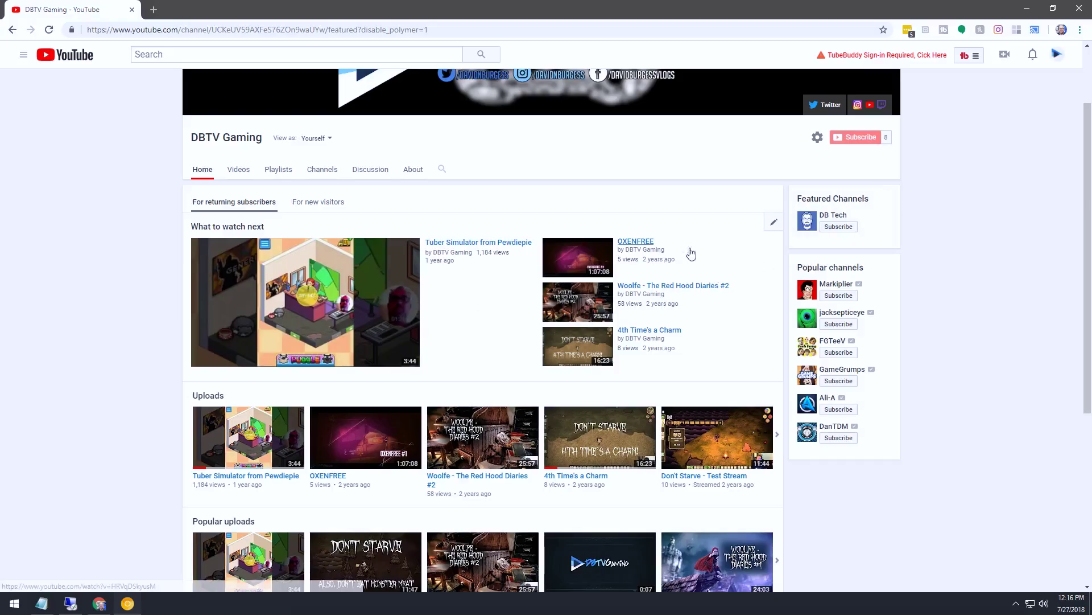
scroll(422, 259, down, 5)
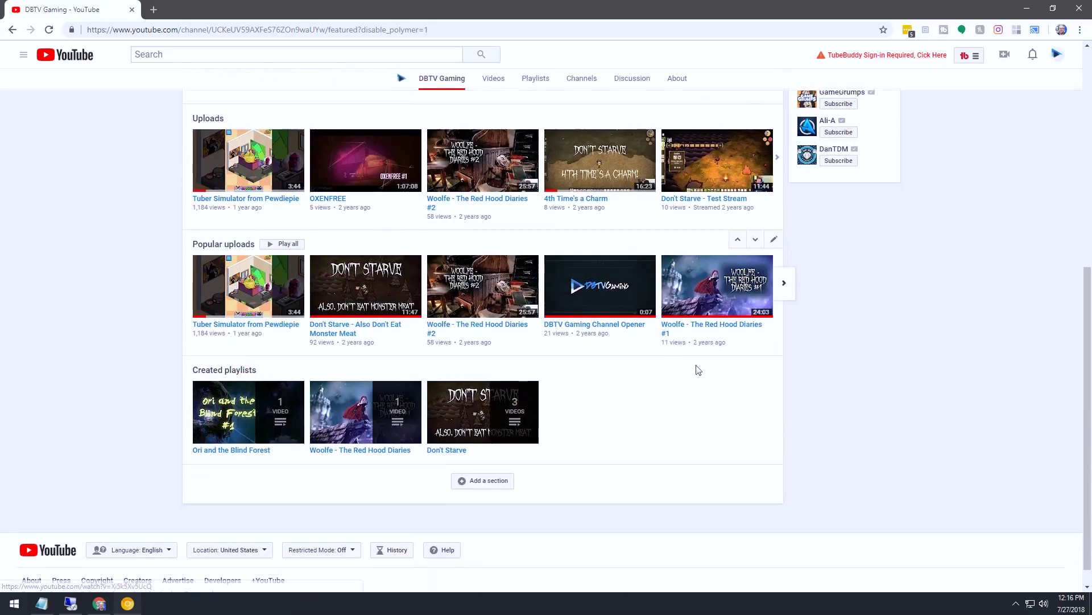
scroll(668, 353, up, 7)
scroll(446, 381, down, 3)
scroll(595, 308, up, 3)
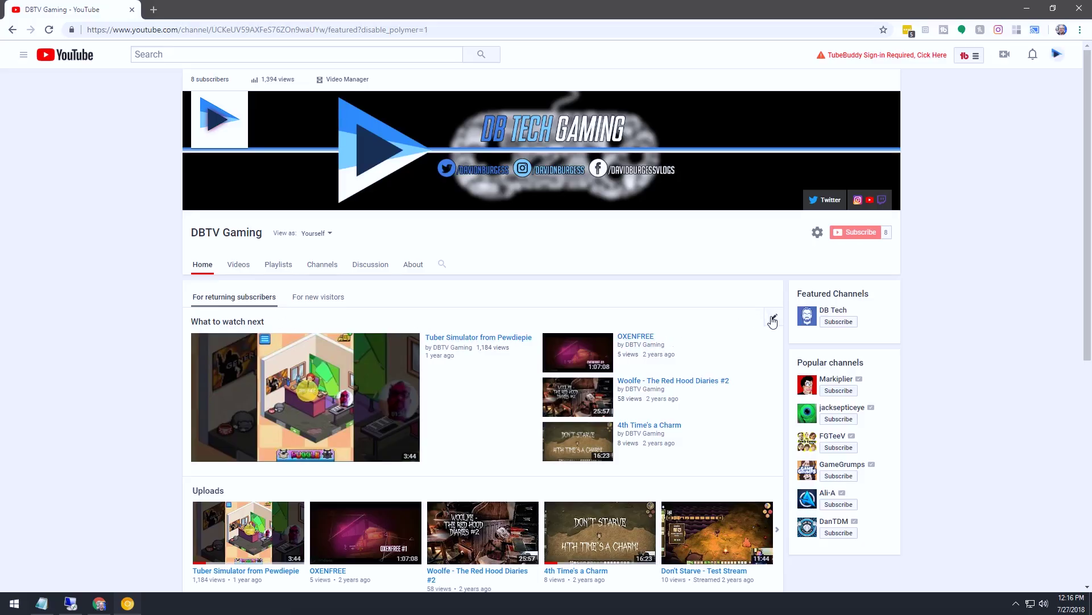
click(774, 317)
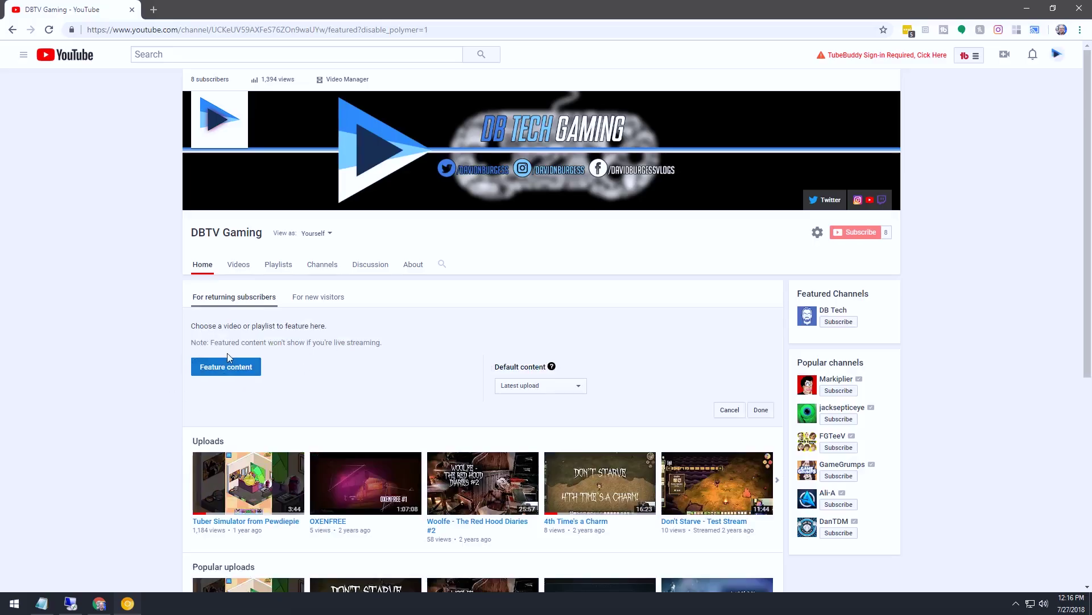
Add a home section with Vertical list layout and Posted videos content, then click Done
scroll(265, 375, down, 3)
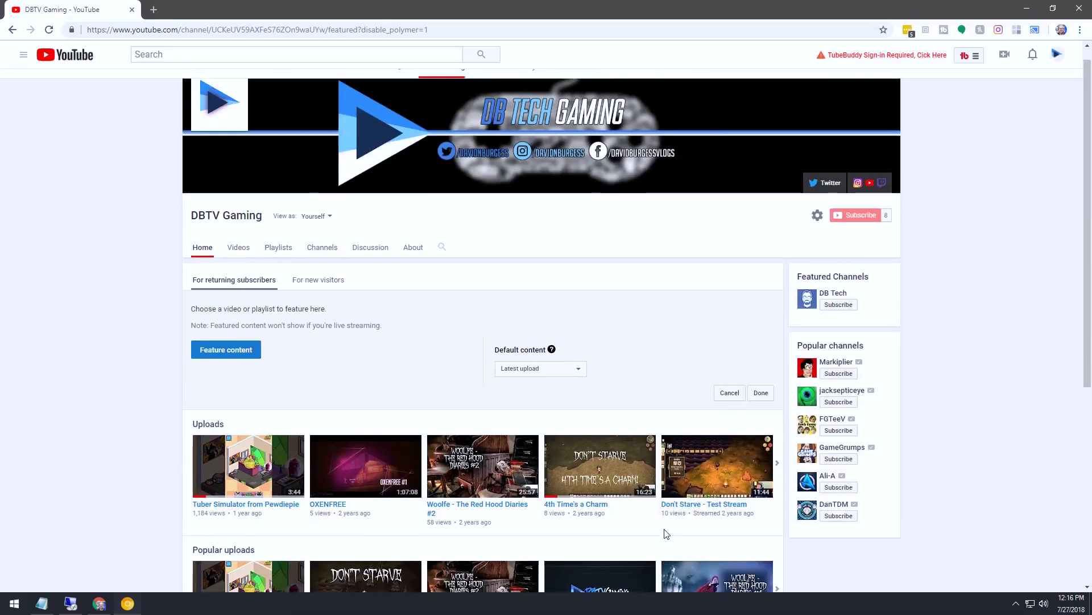
scroll(665, 538, down, 5)
click(500, 518)
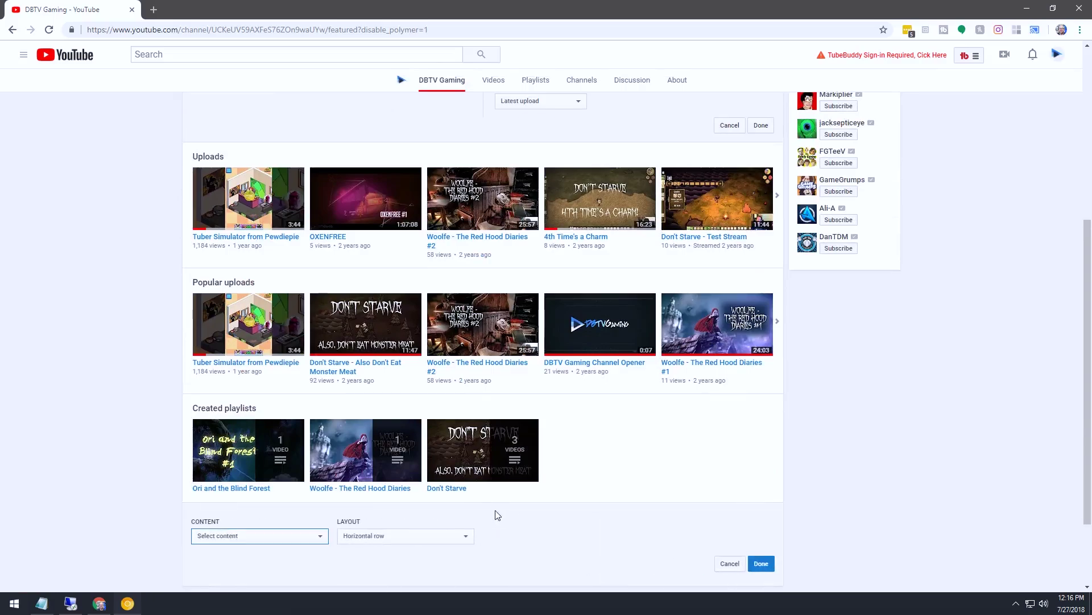
scroll(495, 514, down, 2)
click(367, 435)
click(376, 450)
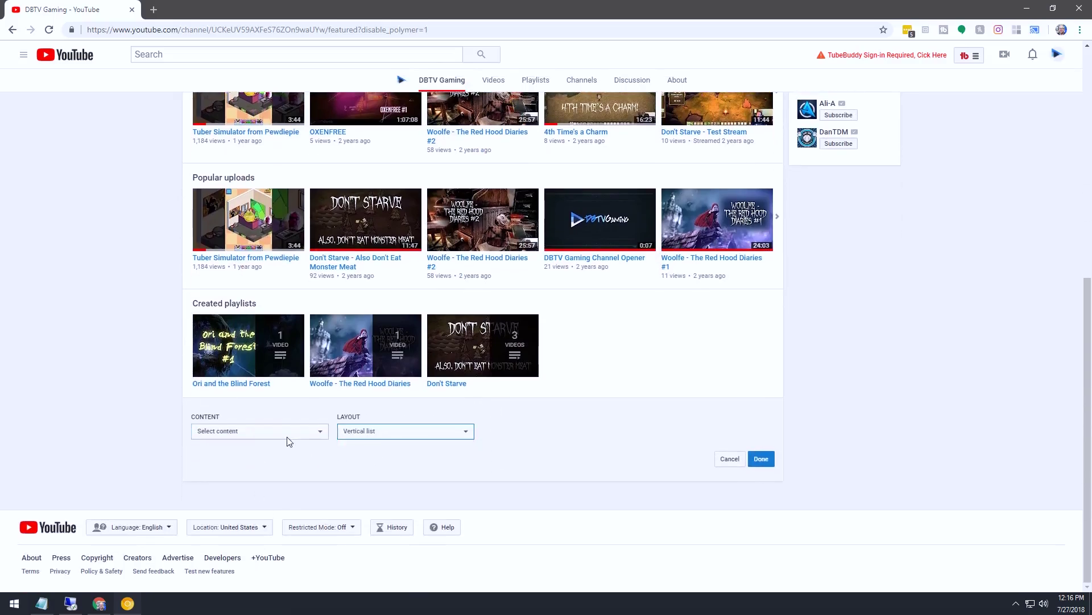
click(282, 435)
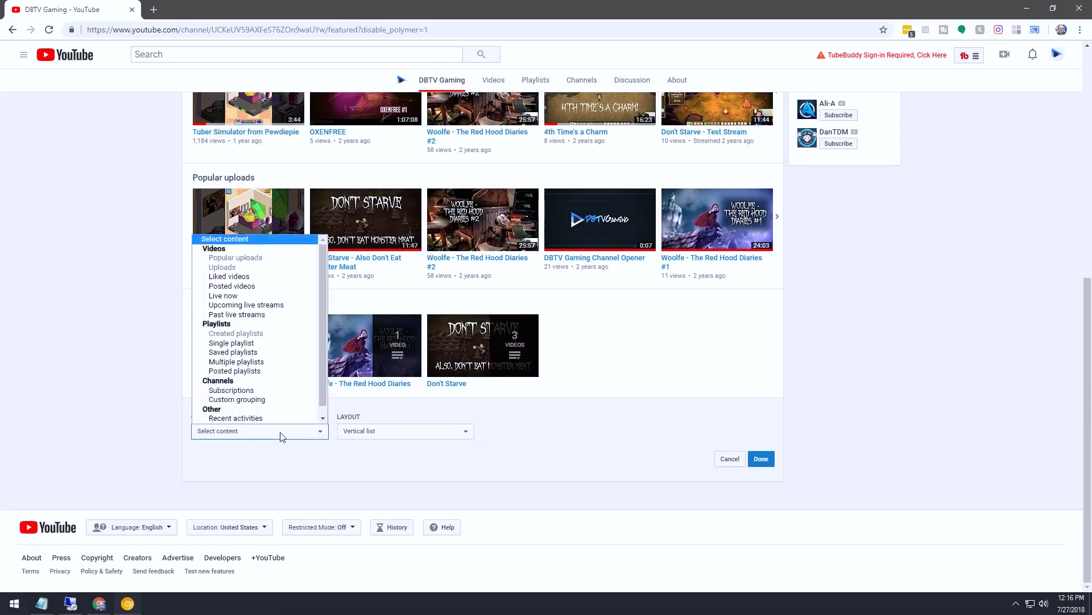
click(245, 352)
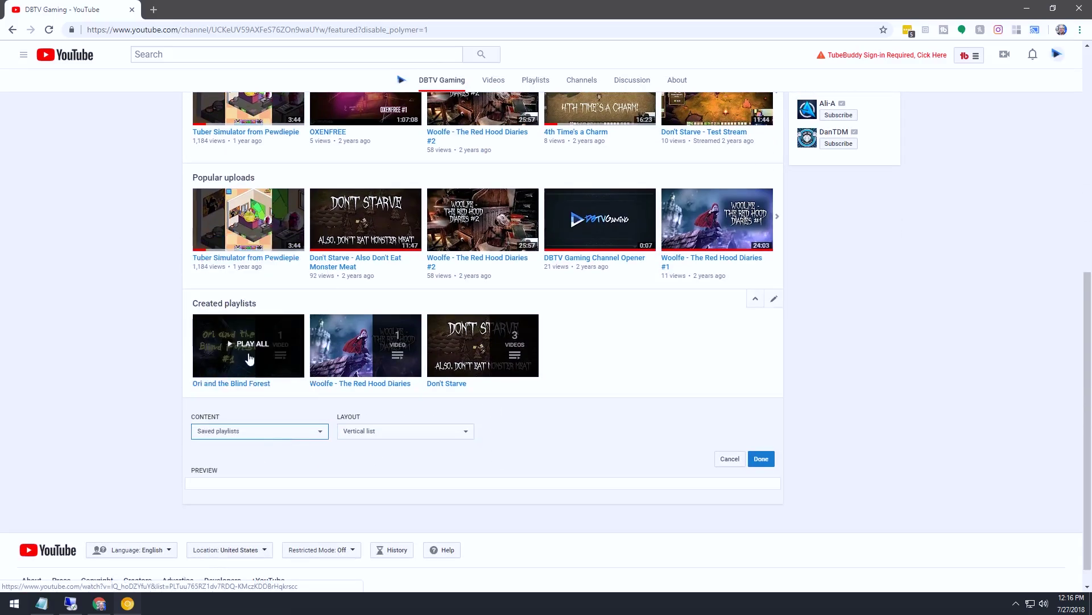
click(234, 435)
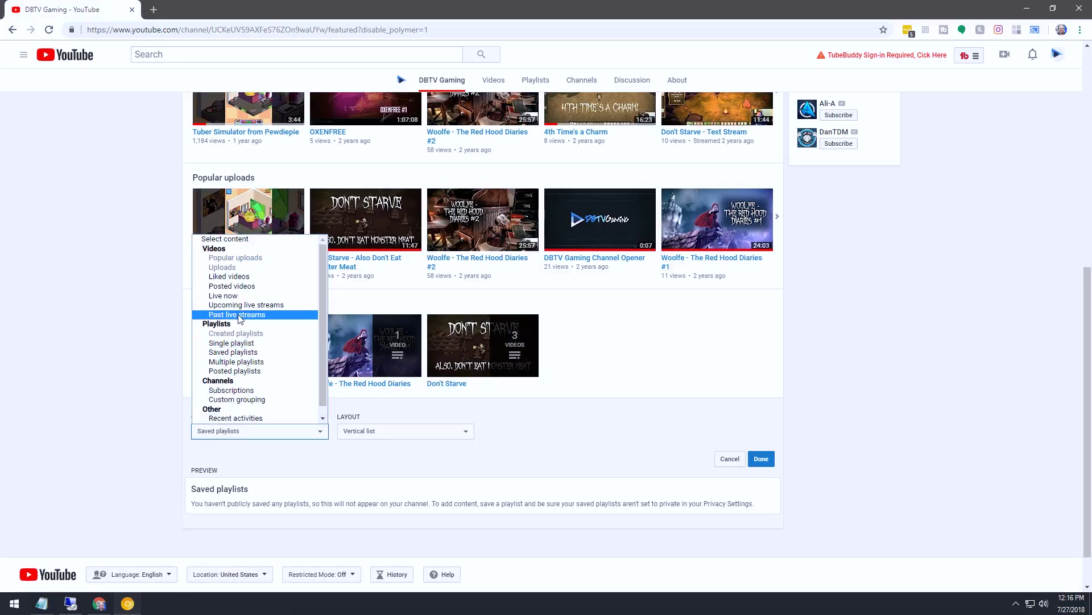
click(226, 288)
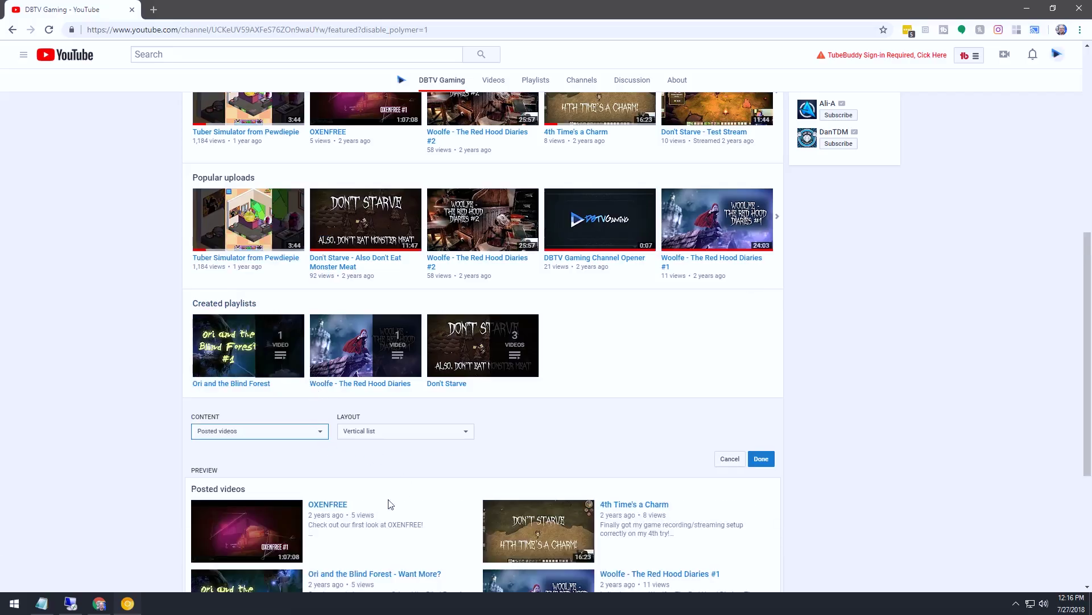
scroll(393, 495, down, 4)
click(761, 218)
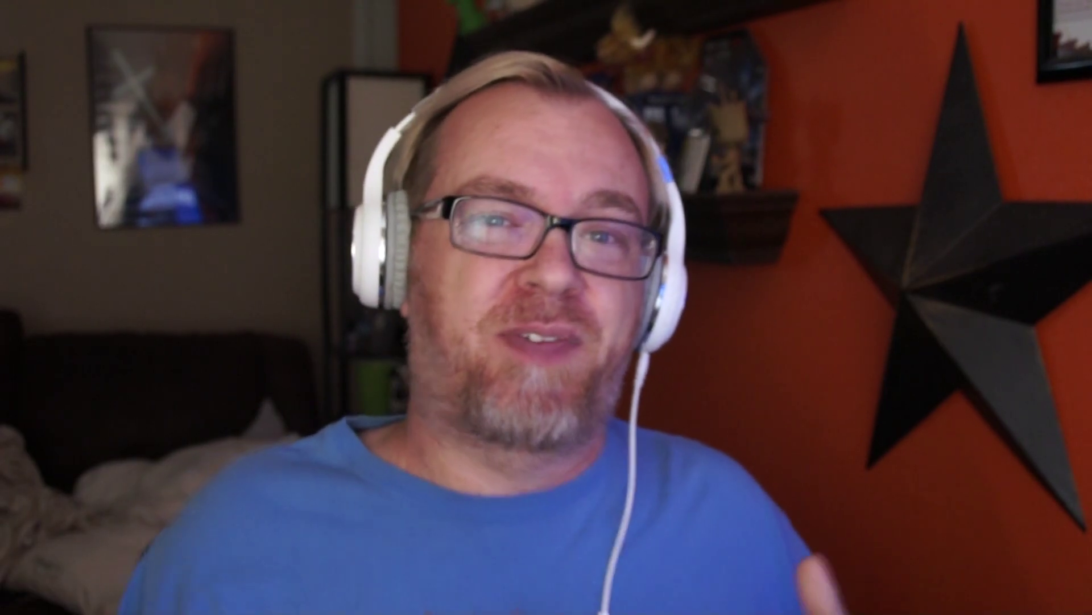